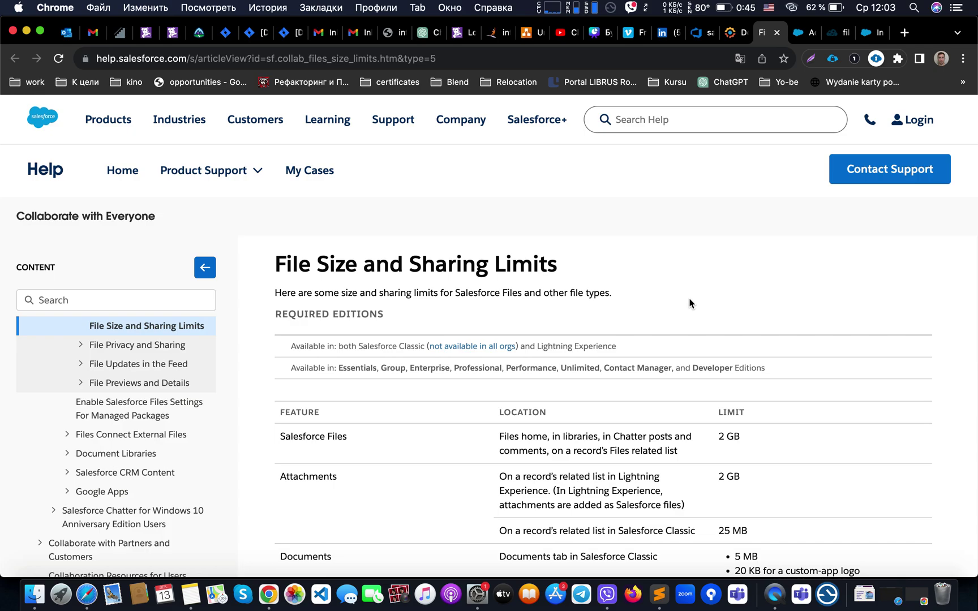
{"action": "scroll", "coordinate": [690, 303], "scroll_direction": "down", "scroll_amount": 2}
{"action": "scroll", "coordinate": [690, 304], "scroll_direction": "down", "scroll_amount": 2}
{"action": "scroll", "coordinate": [690, 303], "scroll_direction": "down", "scroll_amount": 1}
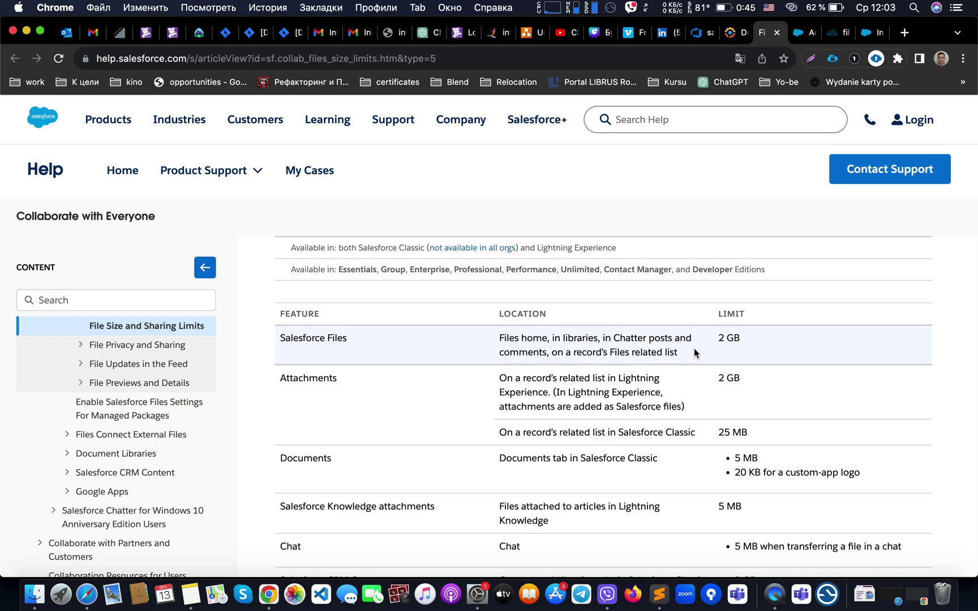
{"action": "scroll", "coordinate": [695, 415], "scroll_direction": "down", "scroll_amount": 1}
{"action": "scroll", "coordinate": [695, 416], "scroll_direction": "down", "scroll_amount": 1}
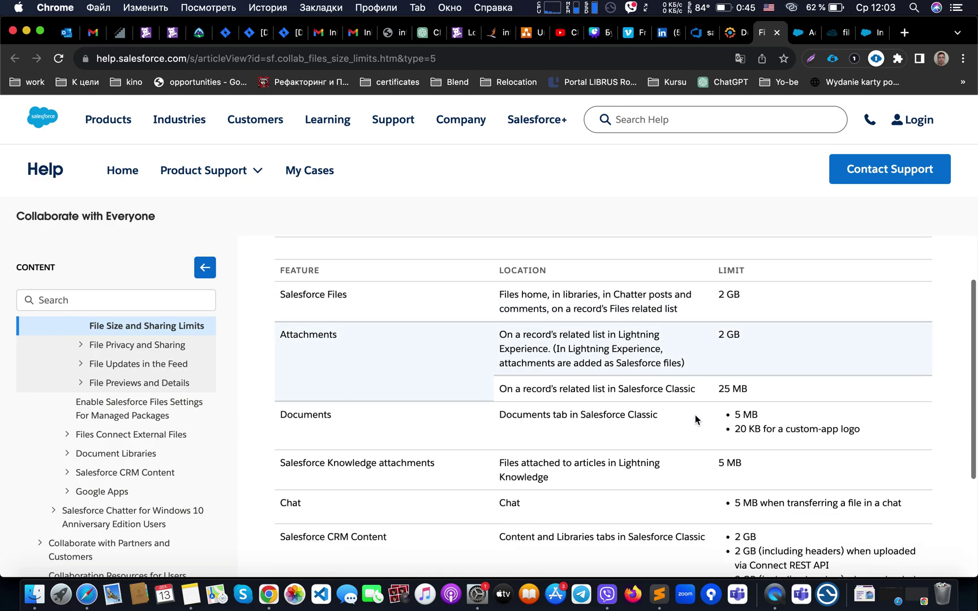
{"action": "scroll", "coordinate": [695, 415], "scroll_direction": "down", "scroll_amount": 1}
{"action": "scroll", "coordinate": [726, 436], "scroll_direction": "down", "scroll_amount": 2}
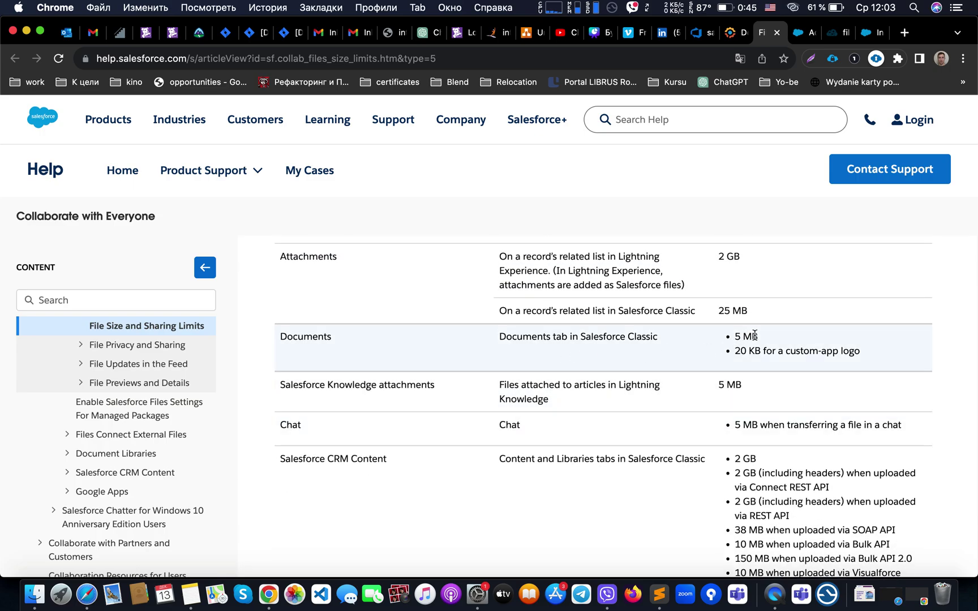
{"action": "scroll", "coordinate": [739, 398], "scroll_direction": "down", "scroll_amount": 1}
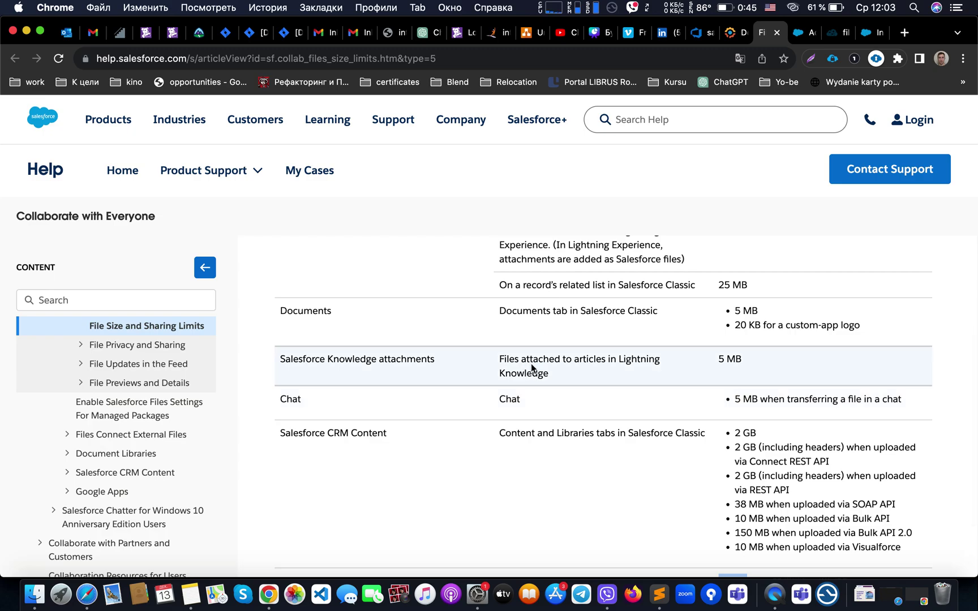
{"action": "scroll", "coordinate": [734, 382], "scroll_direction": "down", "scroll_amount": 2}
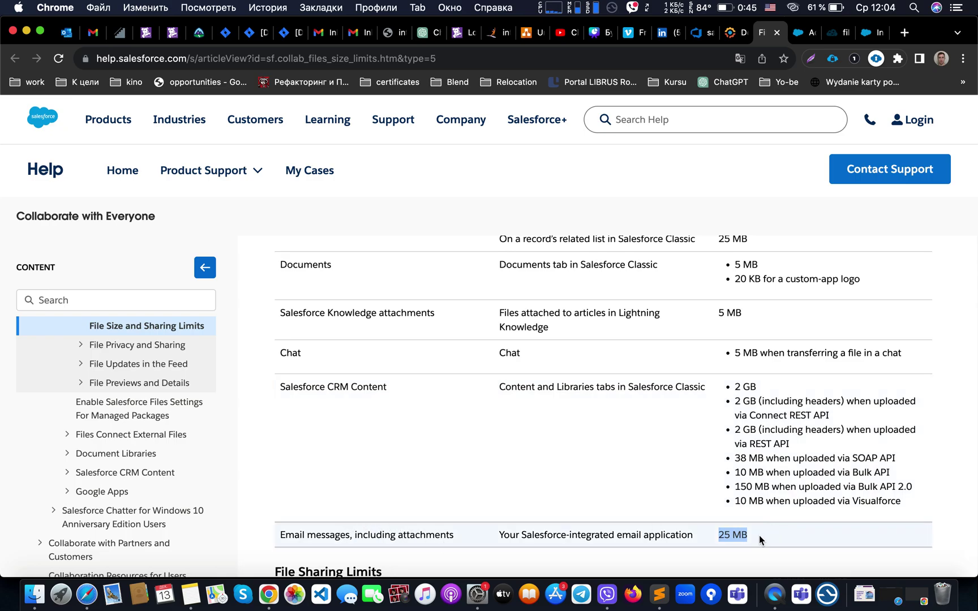
Review the site's Files maximum size preference, then move to the Stack Exchange question on upload limits
{"action": "left_click", "coordinate": [798, 32]}
{"action": "scroll", "coordinate": [676, 254], "scroll_direction": "up", "scroll_amount": 1}
{"action": "scroll", "coordinate": [675, 254], "scroll_direction": "down", "scroll_amount": 1}
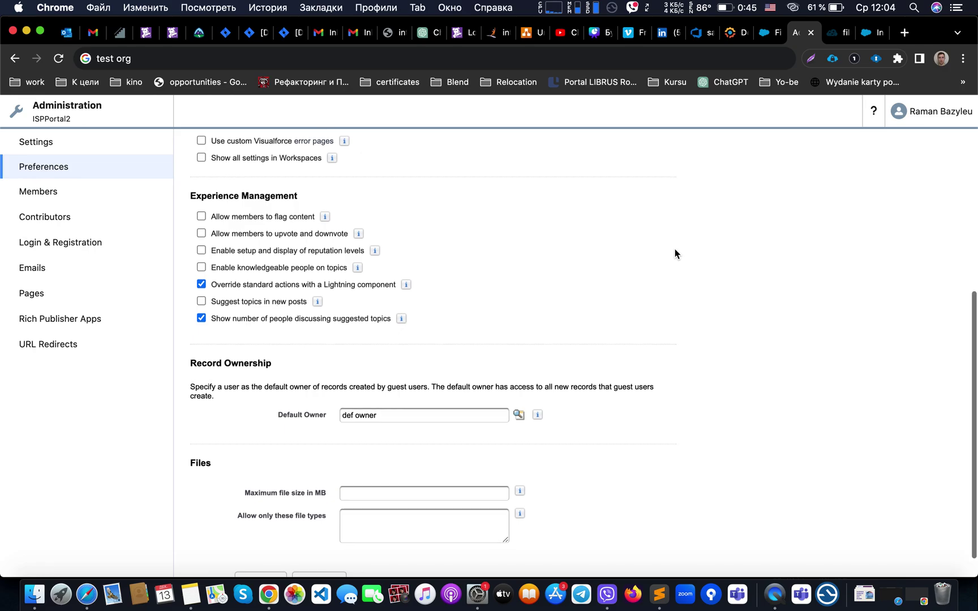
{"action": "scroll", "coordinate": [675, 254], "scroll_direction": "up", "scroll_amount": 1}
{"action": "scroll", "coordinate": [676, 253], "scroll_direction": "up", "scroll_amount": 3}
{"action": "scroll", "coordinate": [675, 253], "scroll_direction": "up", "scroll_amount": 4}
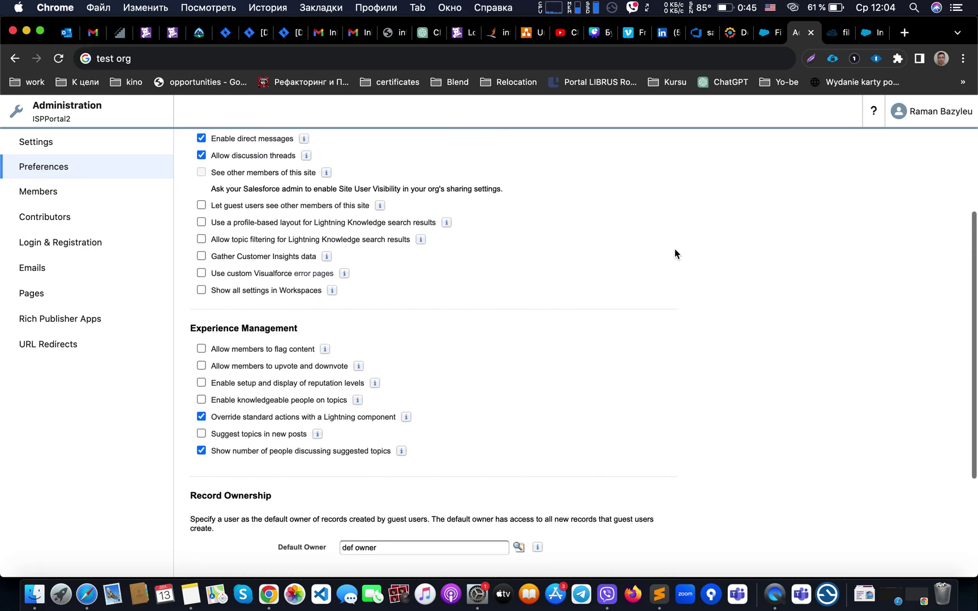
{"action": "scroll", "coordinate": [676, 254], "scroll_direction": "down", "scroll_amount": 4}
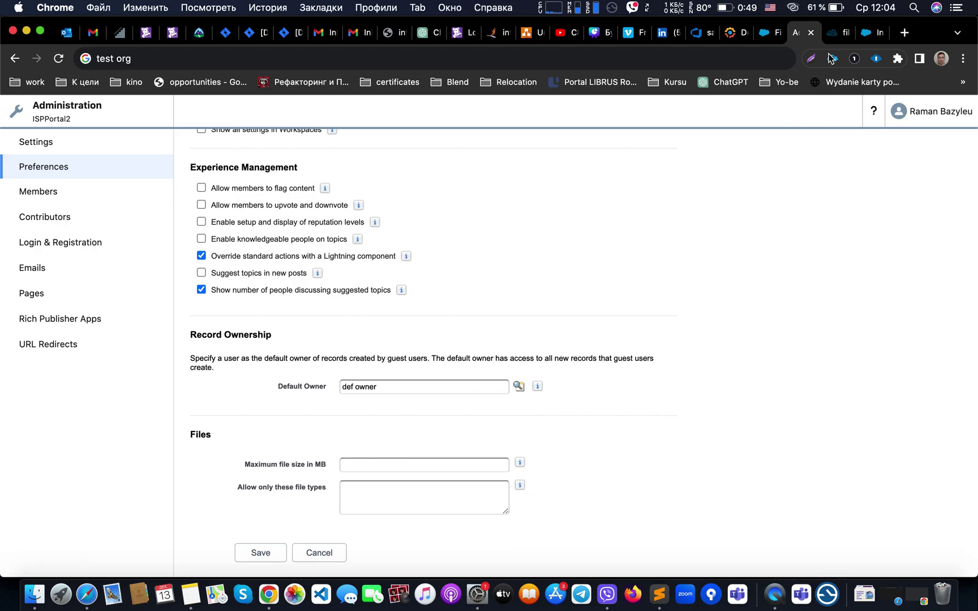
{"action": "left_click", "coordinate": [835, 36]}
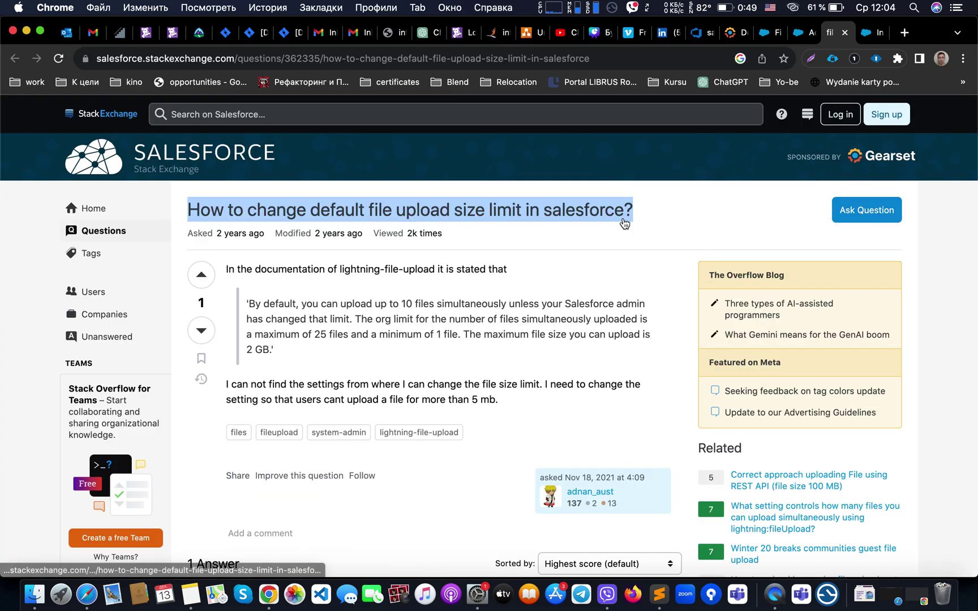
Read the answer stating Salesforce Support must change the limit, then move to the attachment-size Help article
{"action": "left_click", "coordinate": [557, 250]}
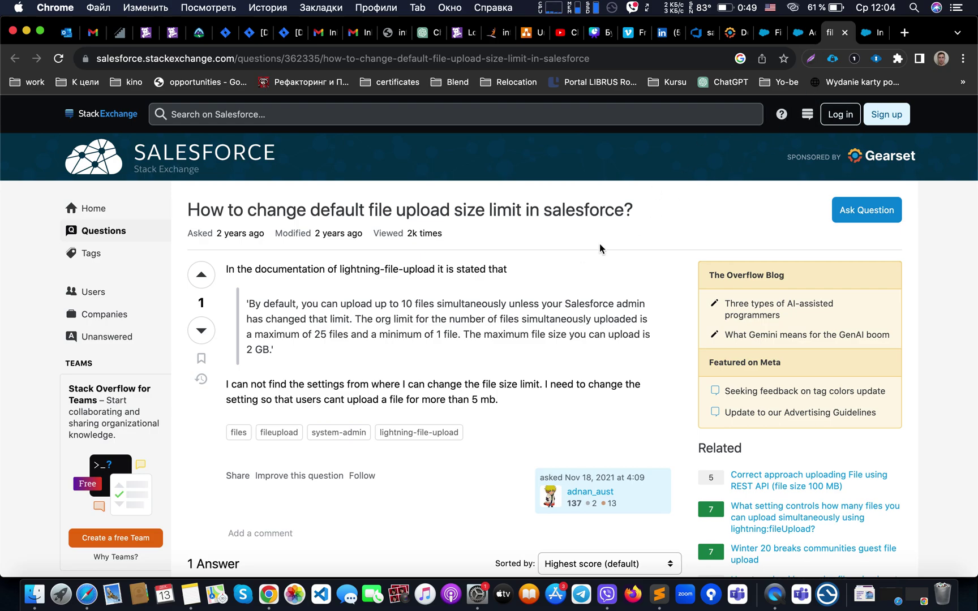
{"action": "scroll", "coordinate": [519, 361], "scroll_direction": "down", "scroll_amount": 3}
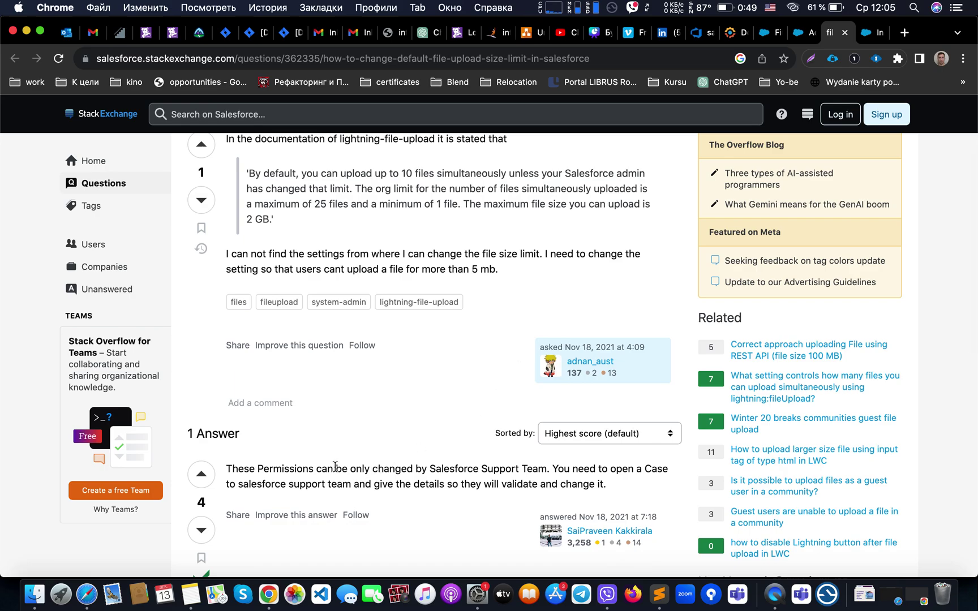
{"action": "double_click", "coordinate": [397, 468]}
{"action": "double_click", "coordinate": [456, 469]}
{"action": "left_click", "coordinate": [548, 469]}
{"action": "double_click", "coordinate": [585, 470]}
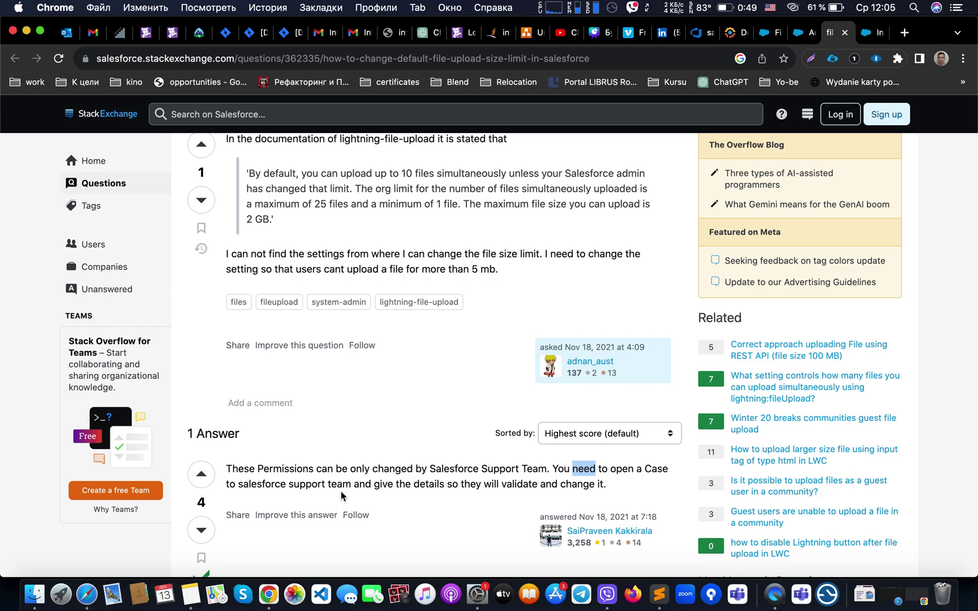
{"action": "double_click", "coordinate": [321, 484]}
{"action": "scroll", "coordinate": [321, 482], "scroll_direction": "down", "scroll_amount": 2}
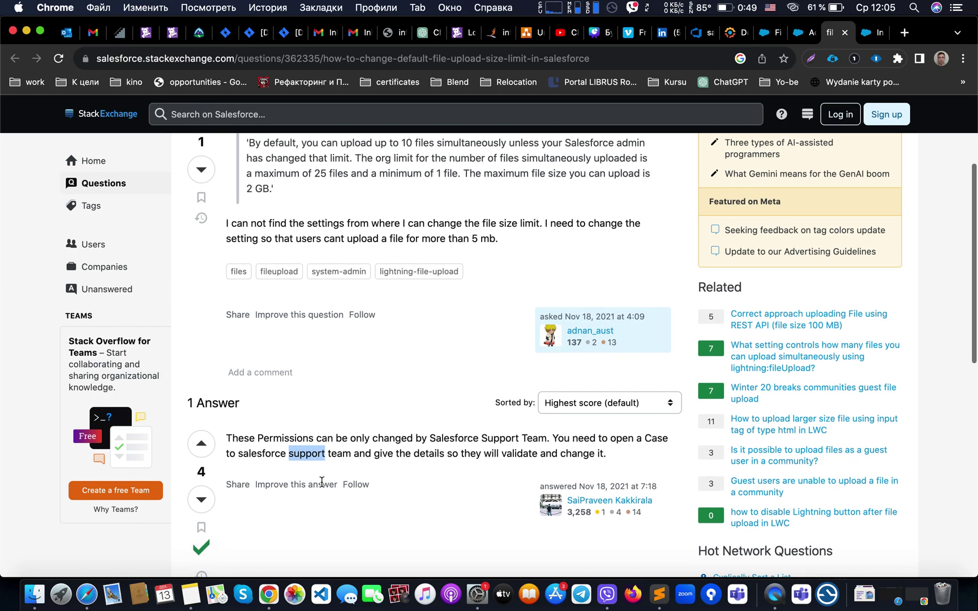
{"action": "scroll", "coordinate": [321, 482], "scroll_direction": "up", "scroll_amount": 1}
{"action": "left_click", "coordinate": [867, 34]}
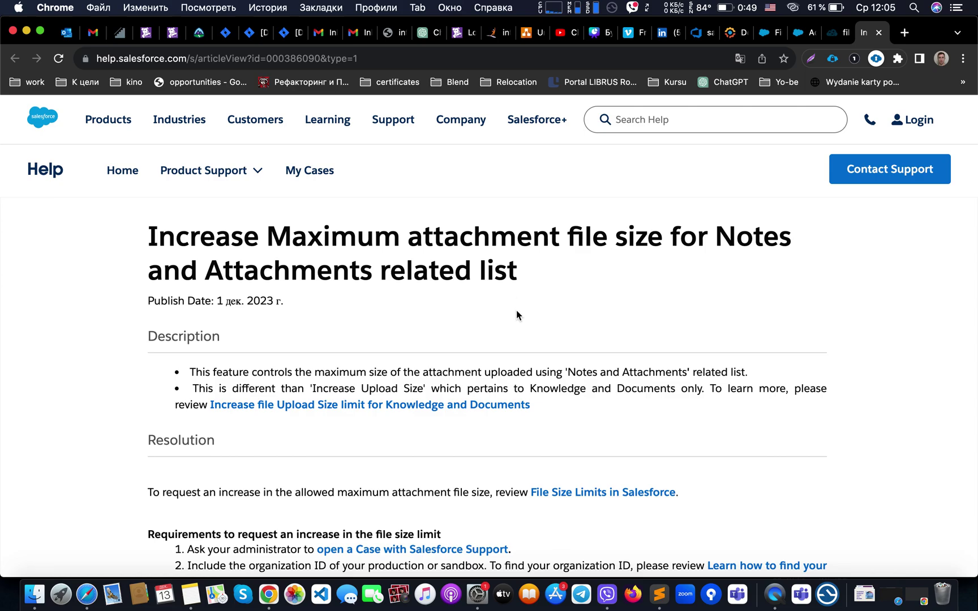
{"action": "scroll", "coordinate": [517, 311], "scroll_direction": "down", "scroll_amount": 2}
{"action": "scroll", "coordinate": [517, 310], "scroll_direction": "down", "scroll_amount": 4}
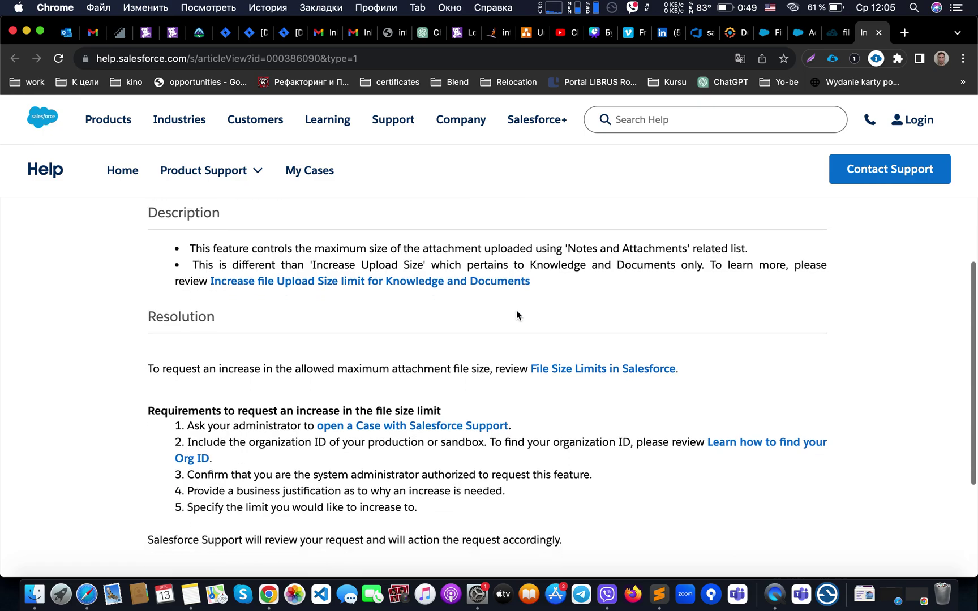
{"action": "scroll", "coordinate": [516, 310], "scroll_direction": "up", "scroll_amount": 5}
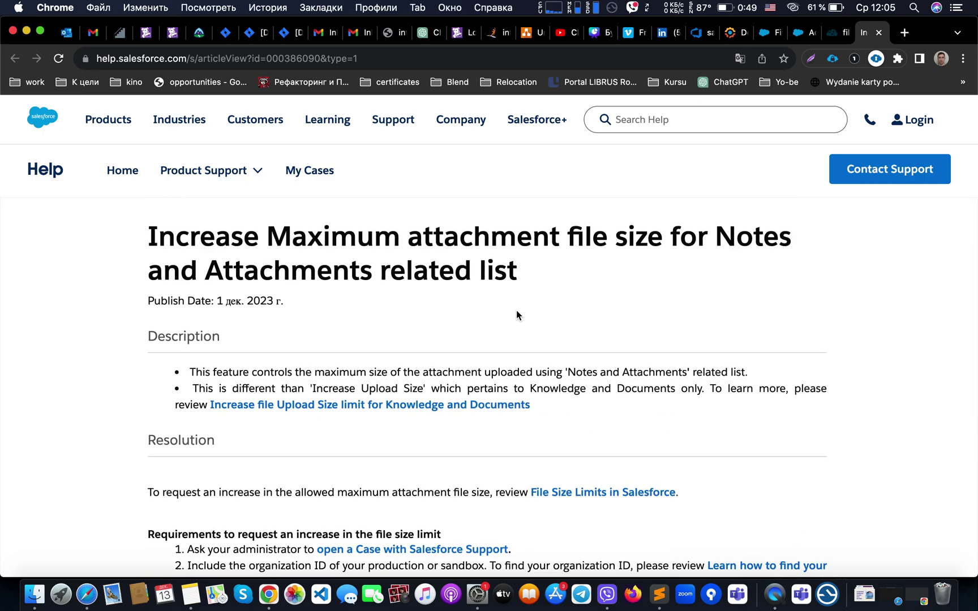
{"action": "scroll", "coordinate": [517, 310], "scroll_direction": "down", "scroll_amount": 1}
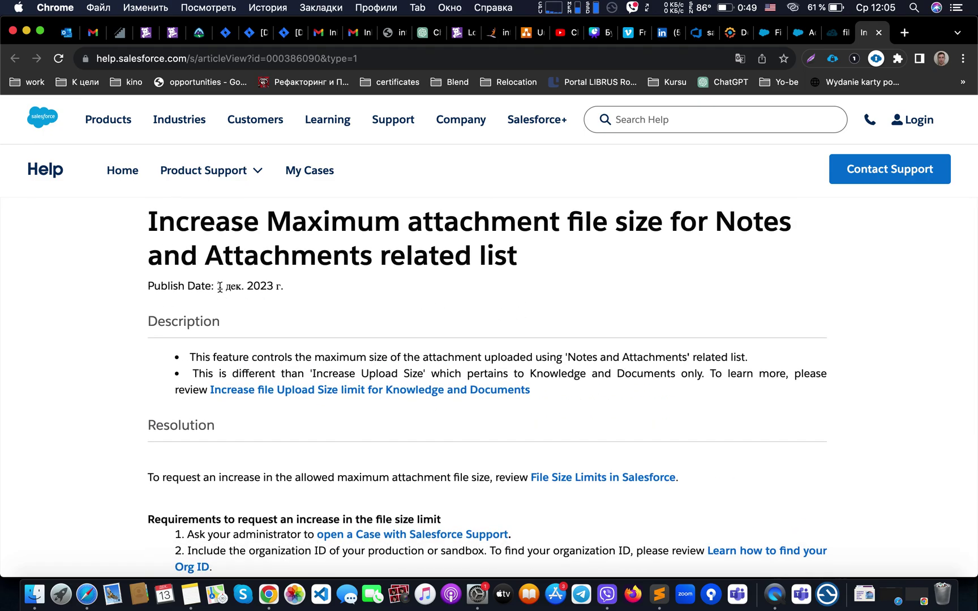
Note the article's publish date before reading its Resolution steps and size-limit Notes
{"action": "left_click_drag", "start_coordinate": [217, 287], "coordinate": [303, 298]}
{"action": "left_click", "coordinate": [291, 330]}
{"action": "scroll", "coordinate": [289, 330], "scroll_direction": "down", "scroll_amount": 1}
{"action": "scroll", "coordinate": [290, 329], "scroll_direction": "down", "scroll_amount": 1}
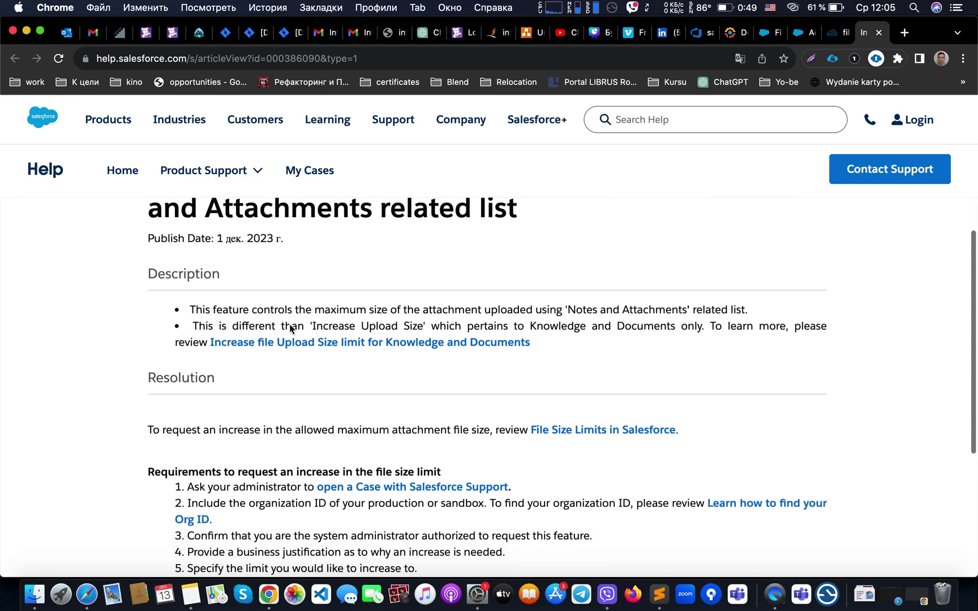
{"action": "scroll", "coordinate": [290, 327], "scroll_direction": "down", "scroll_amount": 2}
{"action": "scroll", "coordinate": [289, 325], "scroll_direction": "down", "scroll_amount": 2}
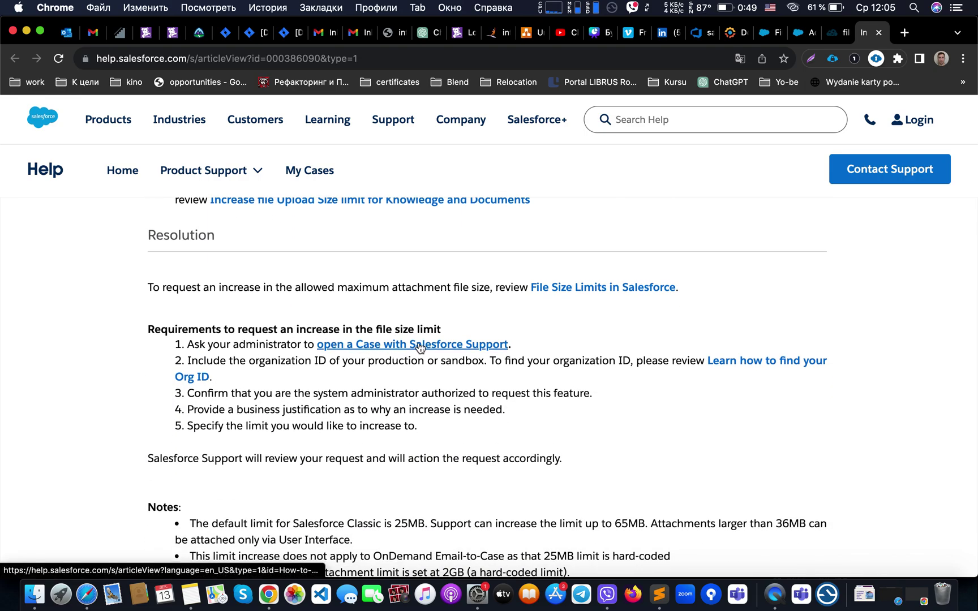
{"action": "scroll", "coordinate": [533, 428], "scroll_direction": "down", "scroll_amount": 3}
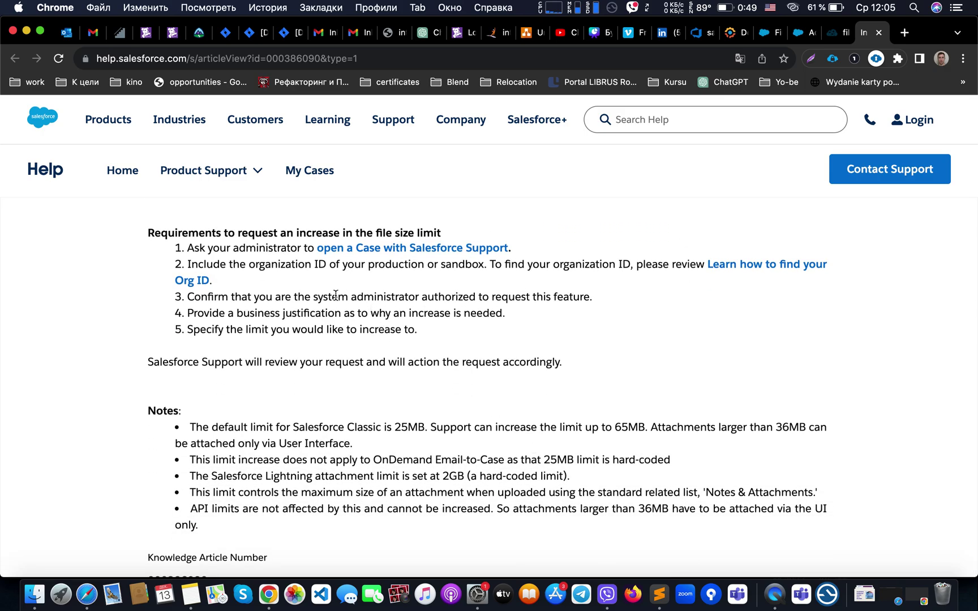
{"action": "scroll", "coordinate": [462, 374], "scroll_direction": "down", "scroll_amount": 1}
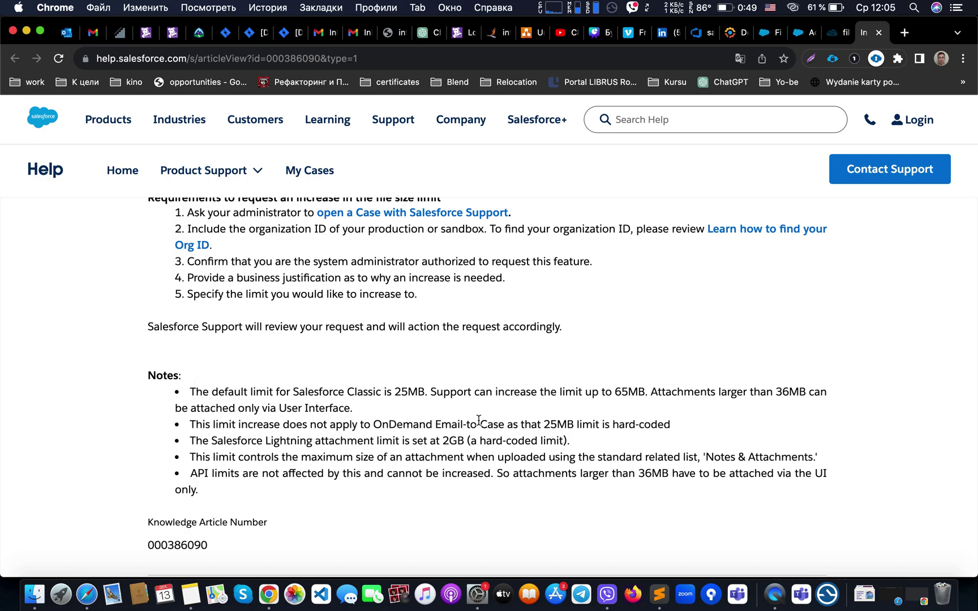
{"action": "double_click", "coordinate": [630, 392]}
{"action": "double_click", "coordinate": [784, 392]}
{"action": "double_click", "coordinate": [289, 410]}
{"action": "double_click", "coordinate": [323, 412]}
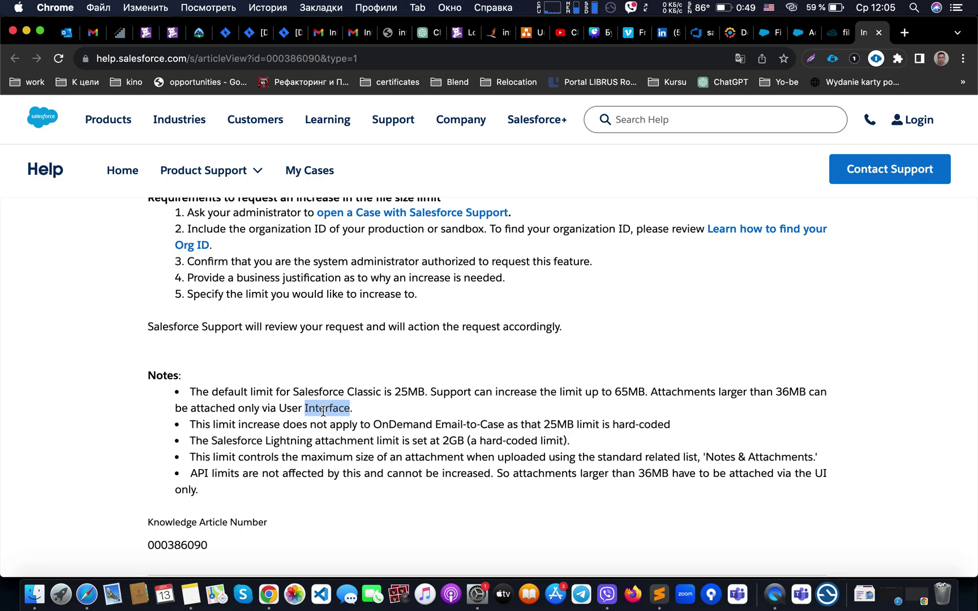
{"action": "double_click", "coordinate": [388, 426]}
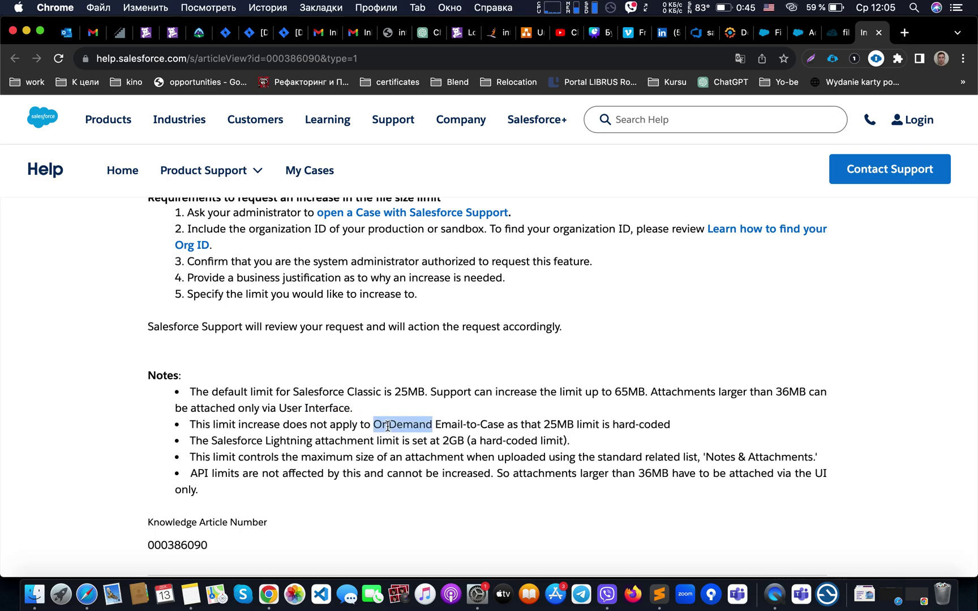
{"action": "double_click", "coordinate": [485, 430]}
{"action": "double_click", "coordinate": [555, 425]}
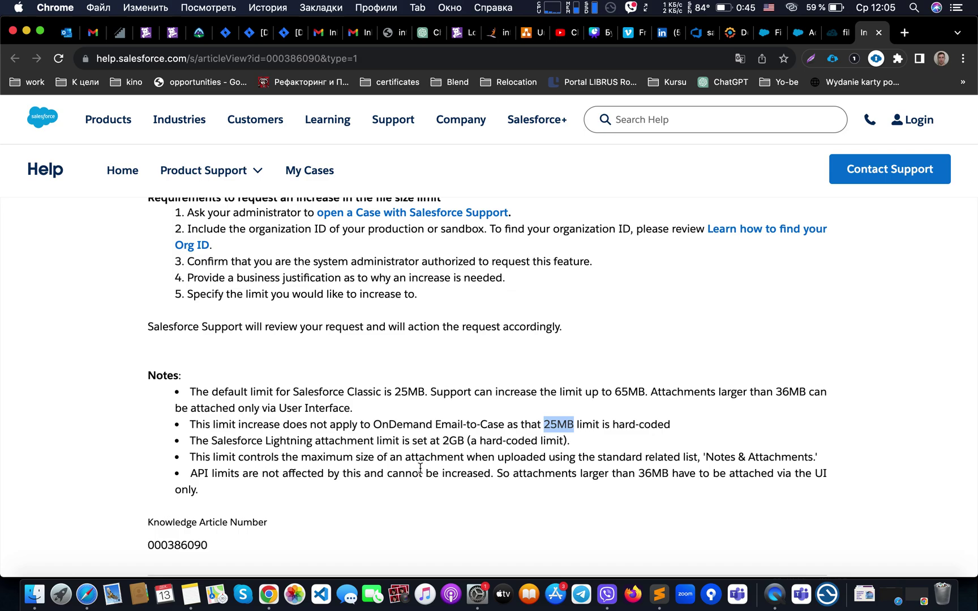
{"action": "double_click", "coordinate": [455, 441]}
{"action": "double_click", "coordinate": [539, 441]}
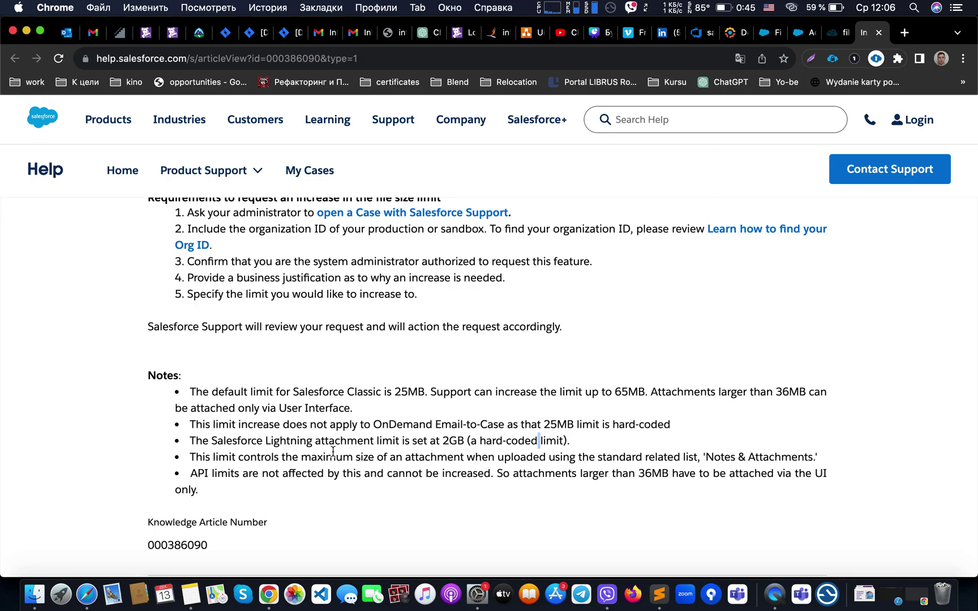
{"action": "double_click", "coordinate": [274, 455]}
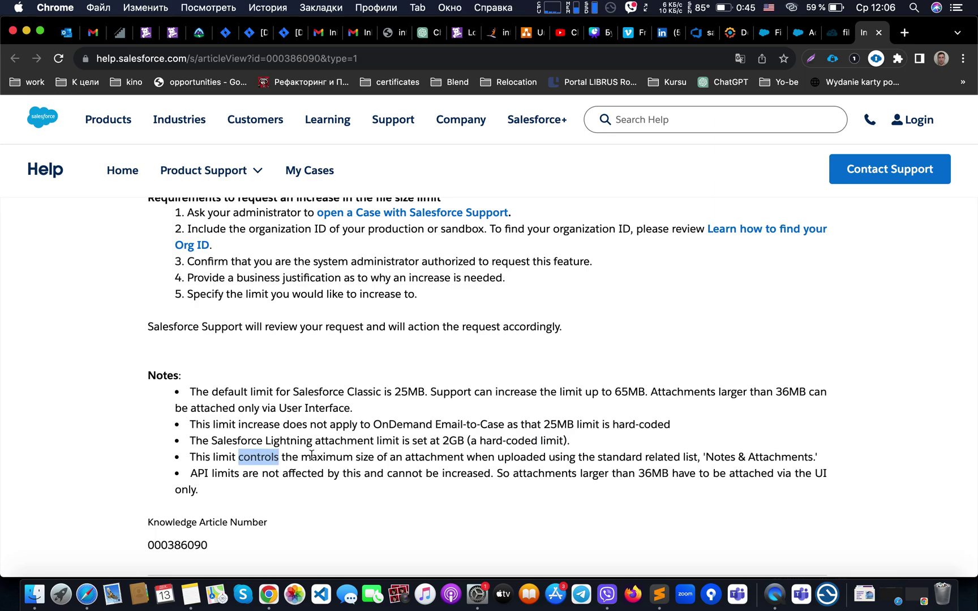
{"action": "double_click", "coordinate": [421, 459]}
{"action": "double_click", "coordinate": [541, 457]}
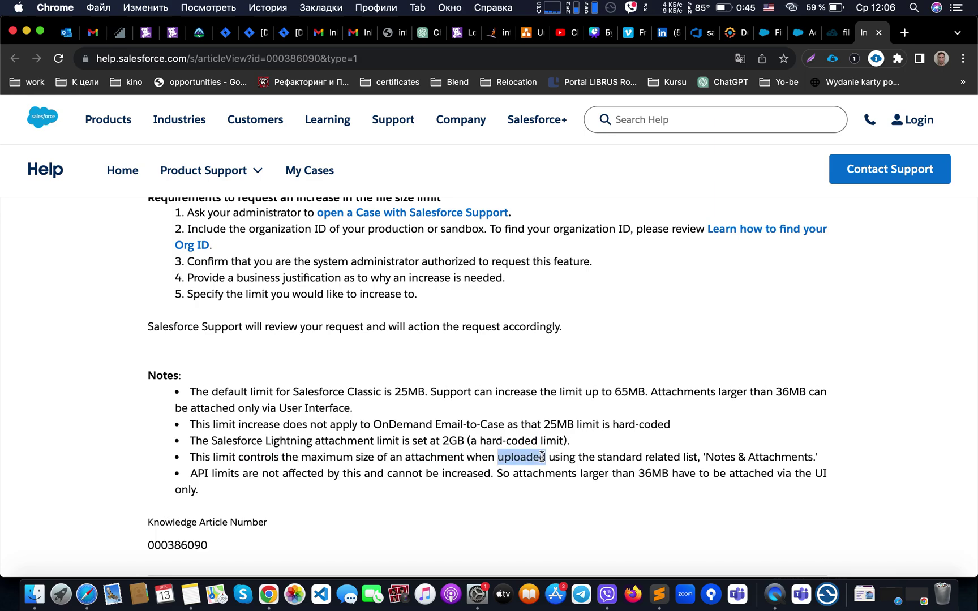
{"action": "double_click", "coordinate": [613, 456]}
{"action": "double_click", "coordinate": [656, 458]}
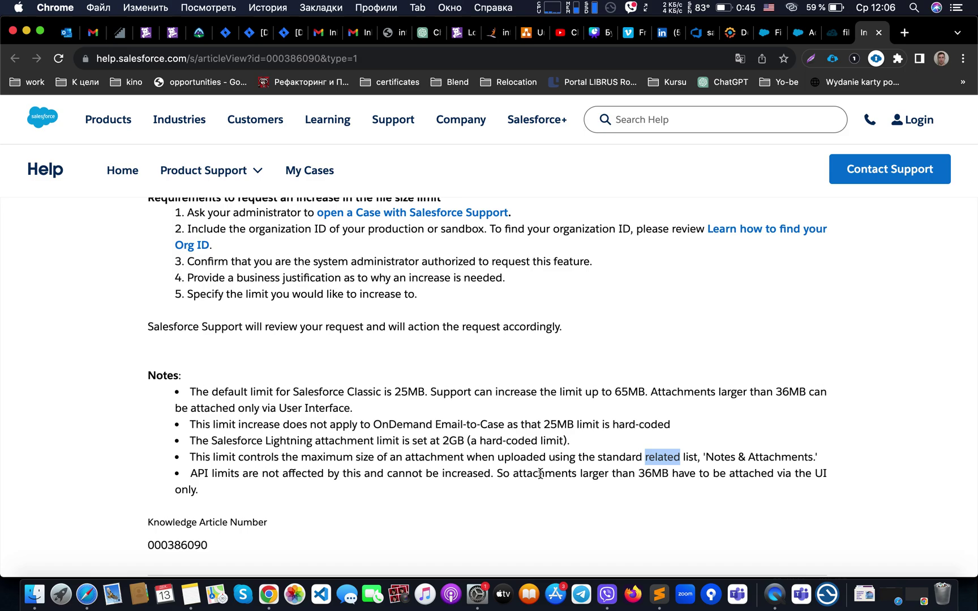
{"action": "left_click_drag", "start_coordinate": [540, 474], "coordinate": [657, 475]}
{"action": "double_click", "coordinate": [659, 475]}
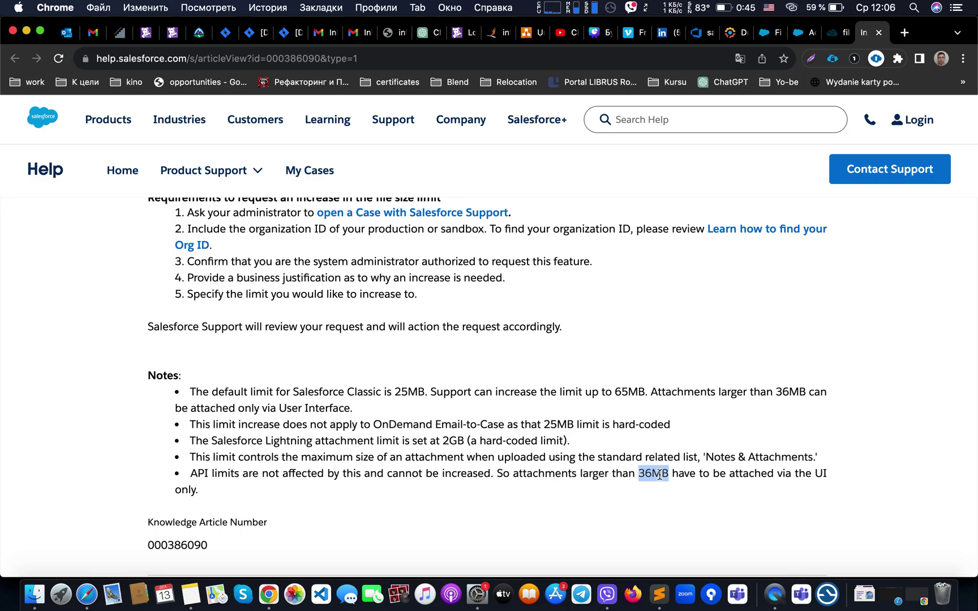